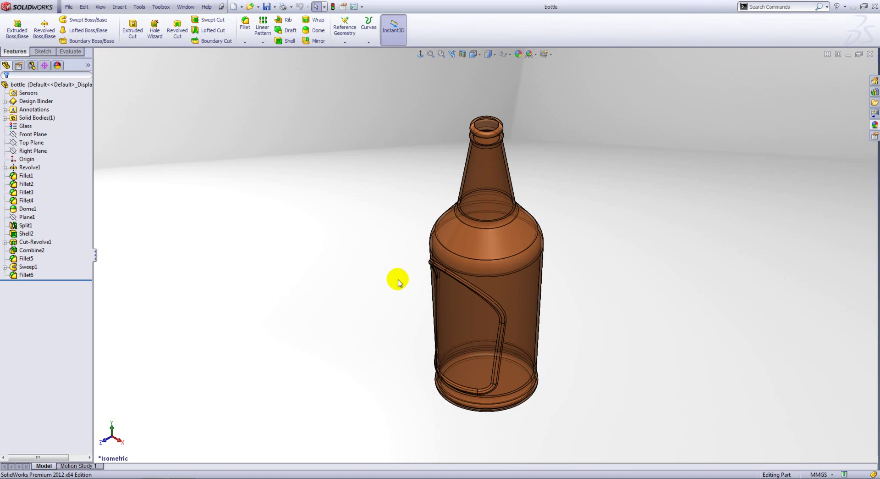
Switch to the bottle 2 document, where Sketch5 is the last feature
{"action": "key", "text": "ctrl+Tab"}
{"action": "left_click", "coordinate": [501, 269]}
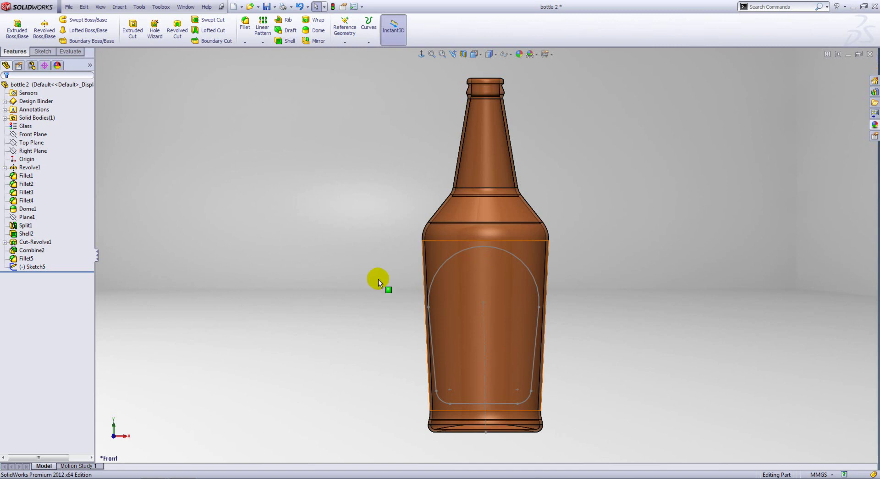
{"action": "left_click", "coordinate": [36, 266]}
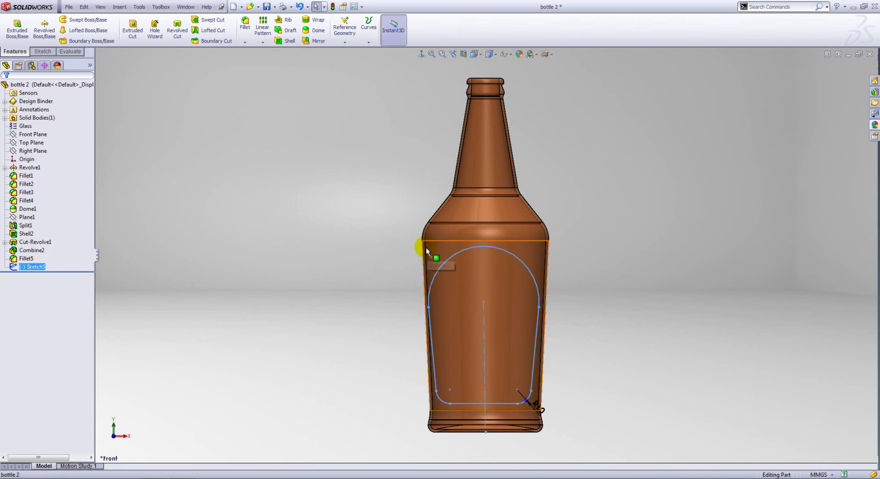
{"action": "mouse_move", "coordinate": [426, 248]}
{"action": "middle_mouse_down"}
{"action": "mouse_move", "coordinate": [362, 325]}
{"action": "mouse_move", "coordinate": [367, 339]}
{"action": "mouse_move", "coordinate": [376, 293]}
{"action": "middle_mouse_up"}
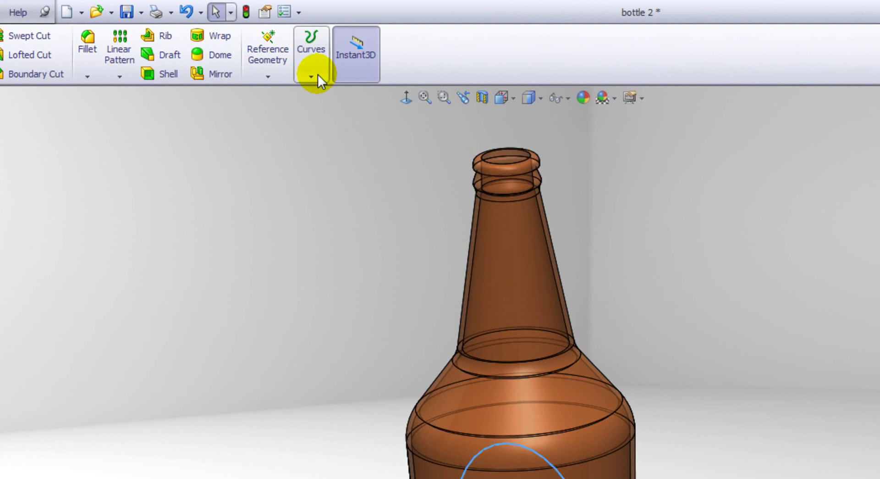
Project Sketch5 onto the bottle's cylindrical body face as Curve1, leaving reverse projection off
{"action": "left_click", "coordinate": [312, 75]}
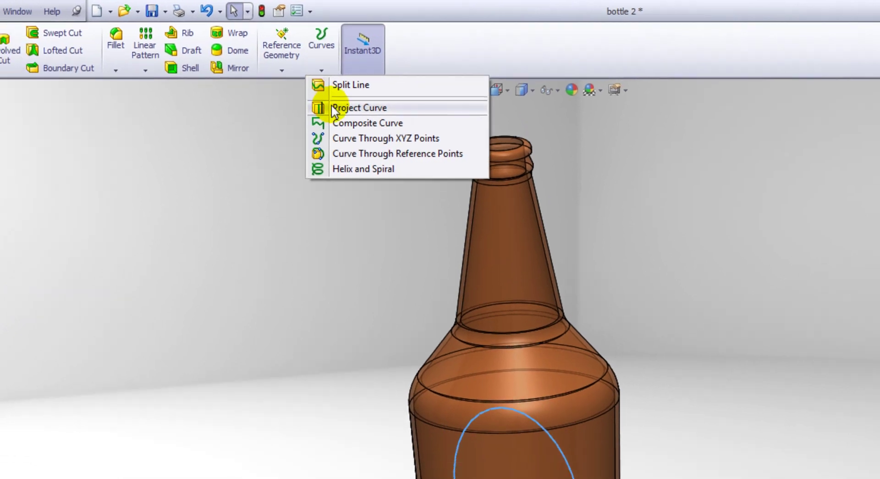
{"action": "left_click", "coordinate": [333, 109]}
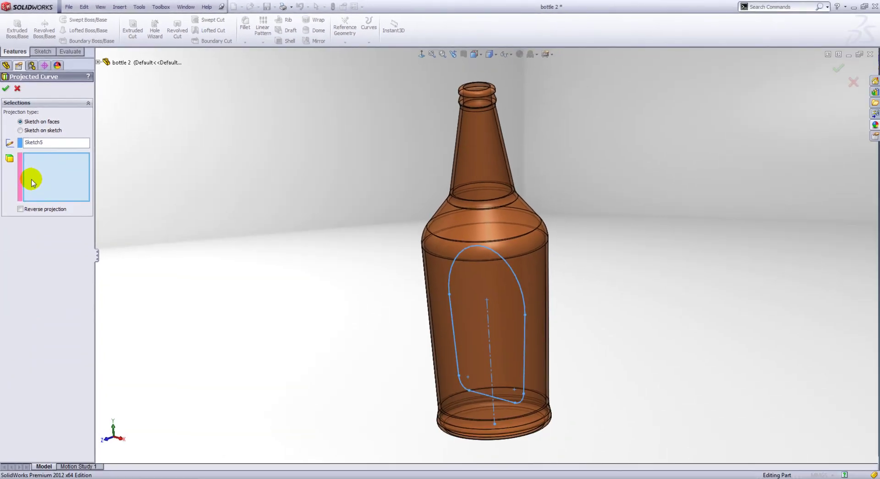
{"action": "left_click", "coordinate": [438, 292]}
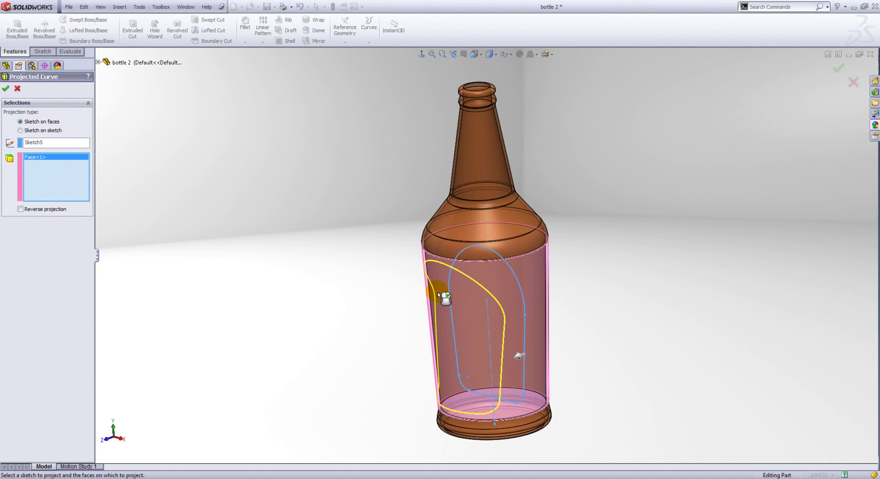
{"action": "left_click", "coordinate": [20, 209]}
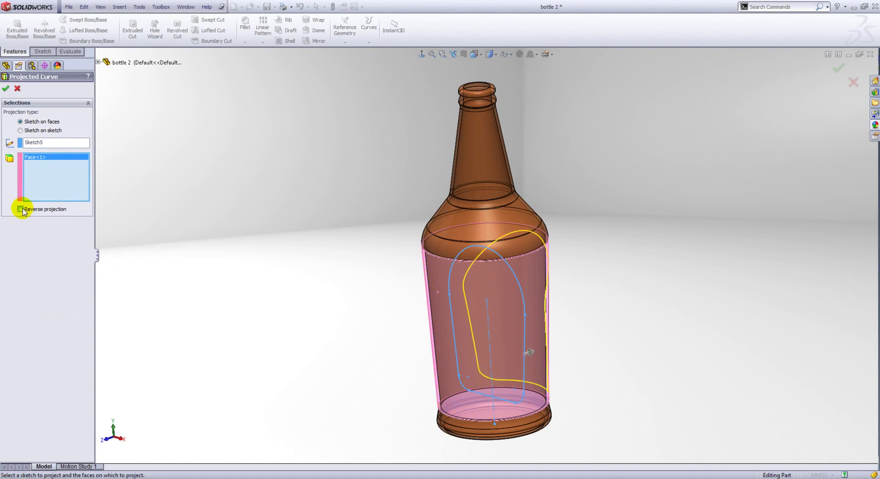
{"action": "left_click", "coordinate": [20, 210]}
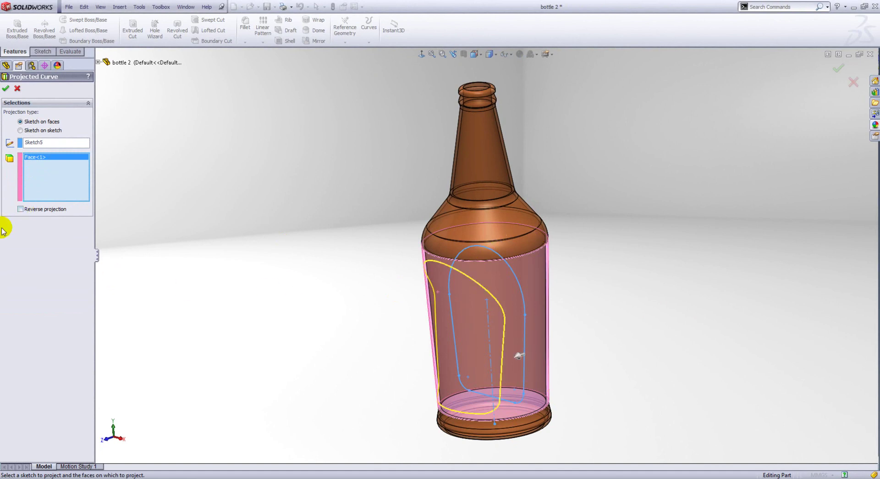
{"action": "left_click", "coordinate": [6, 89]}
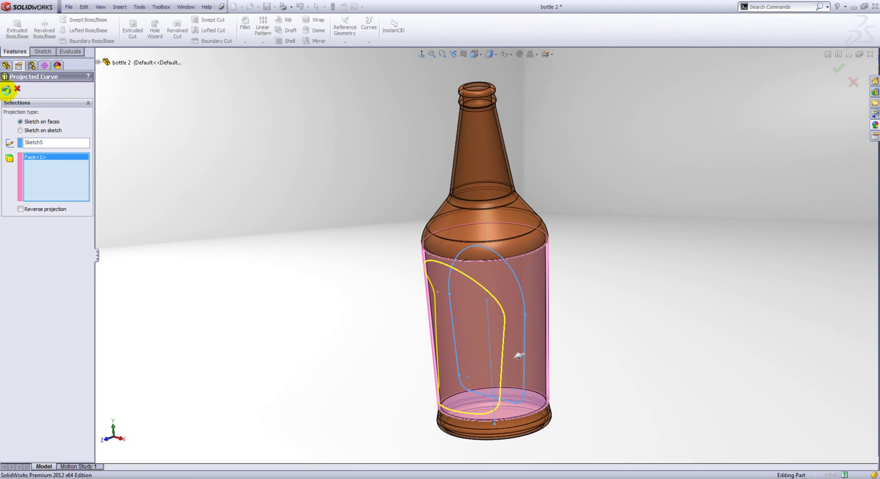
Edit Sketch5 to drag its top point higher up the bottle, then rebuild
{"action": "left_click", "coordinate": [352, 221]}
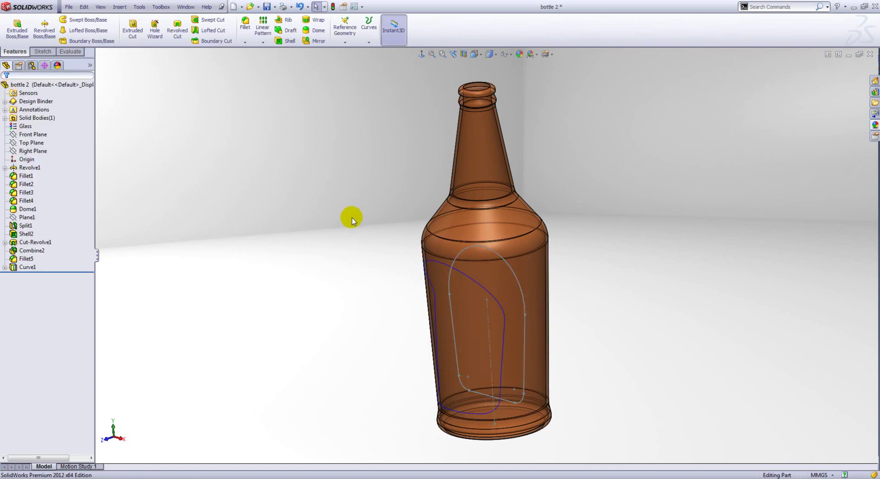
{"action": "double_click", "coordinate": [525, 324]}
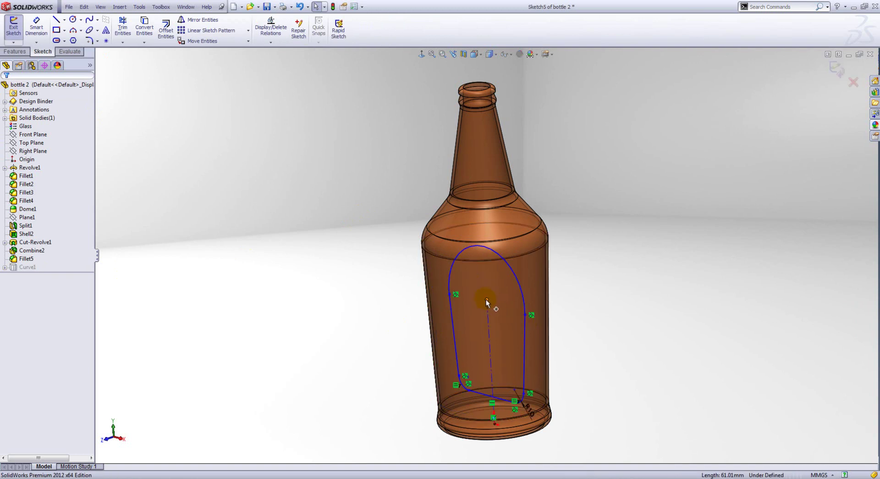
{"action": "left_click_drag", "start_coordinate": [487, 291], "coordinate": [486, 274]}
{"action": "left_click", "coordinate": [599, 290]}
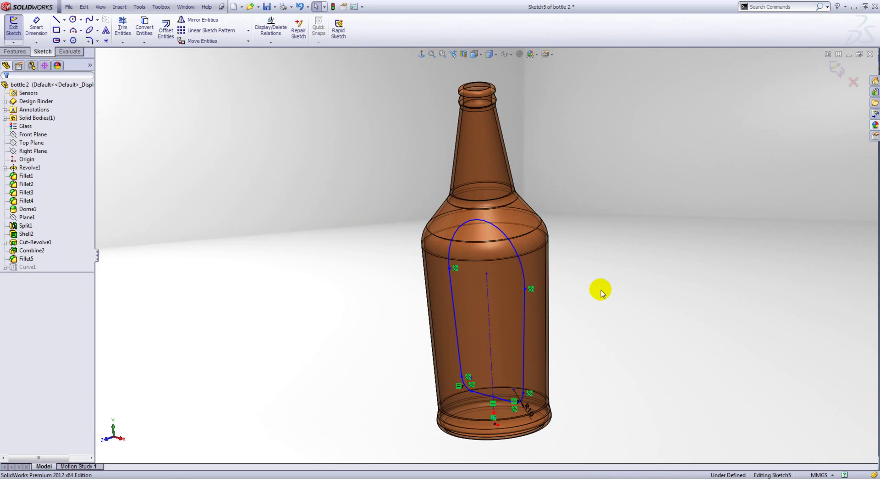
{"action": "key", "text": "ctrl+b"}
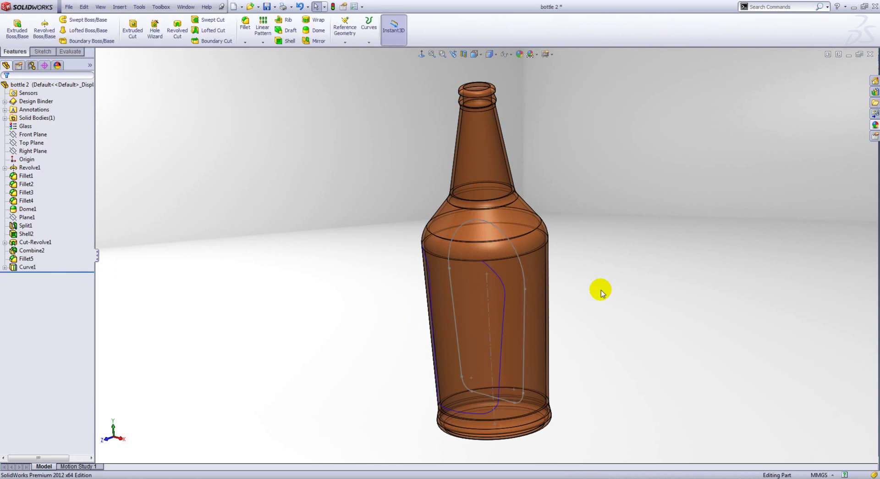
Redefine Curve1 to project Sketch5 onto extra faces, including the shoulder face
{"action": "right_click", "coordinate": [28, 267]}
{"action": "left_click", "coordinate": [34, 243]}
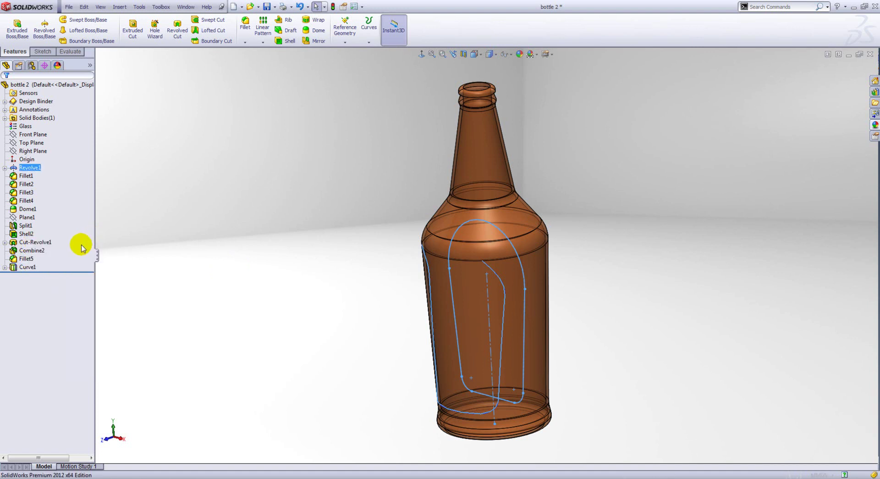
{"action": "left_click", "coordinate": [53, 166]}
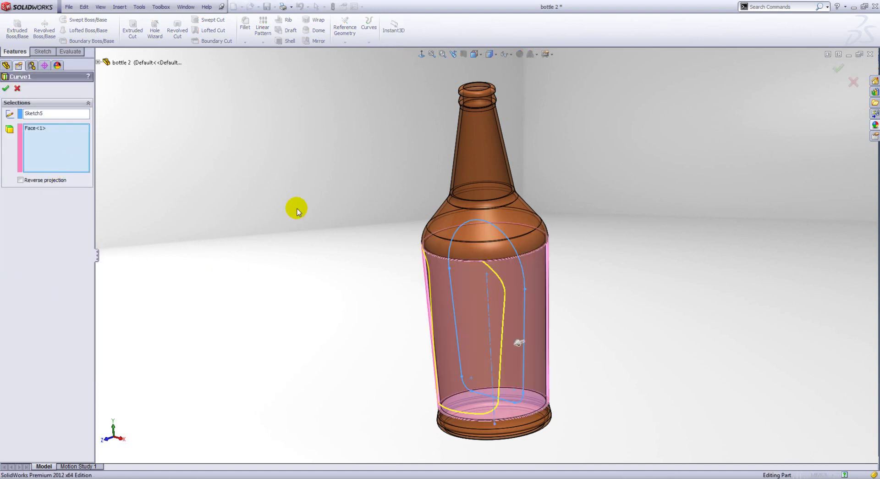
{"action": "left_click", "coordinate": [441, 235]}
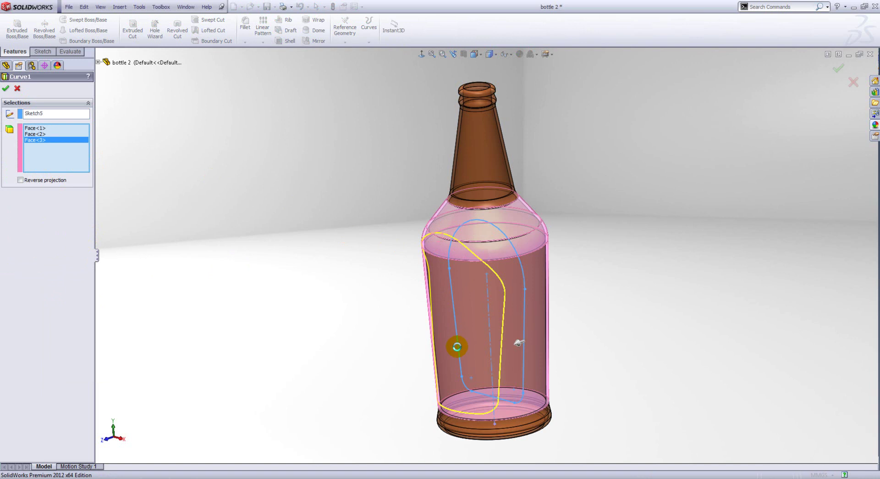
{"action": "right_click", "coordinate": [457, 347]}
{"action": "left_click", "coordinate": [708, 299]}
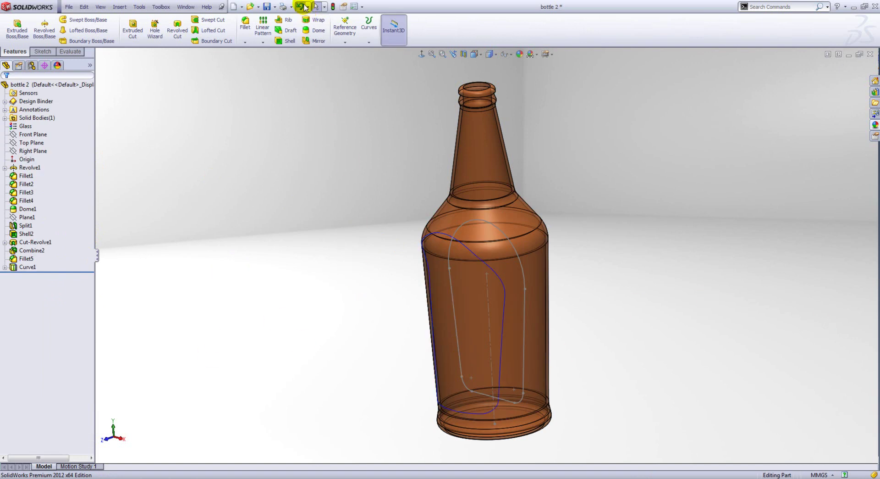
{"action": "left_click", "coordinate": [301, 6]}
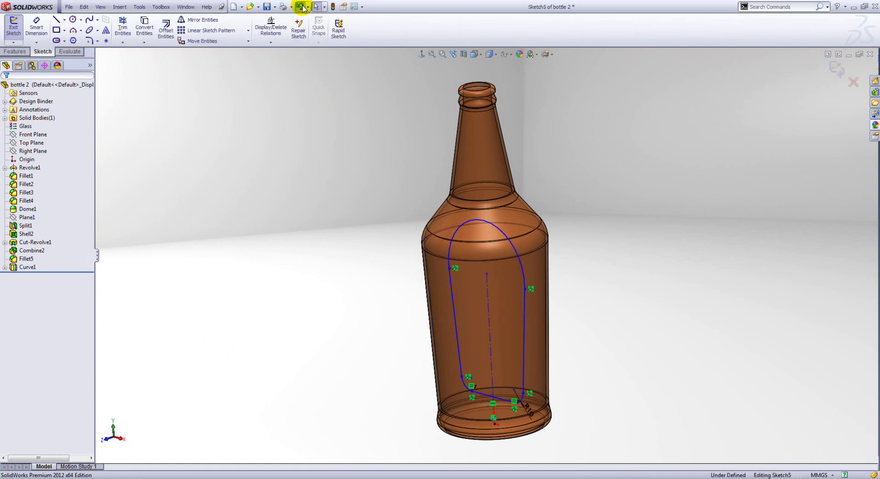
{"action": "left_click", "coordinate": [301, 7]}
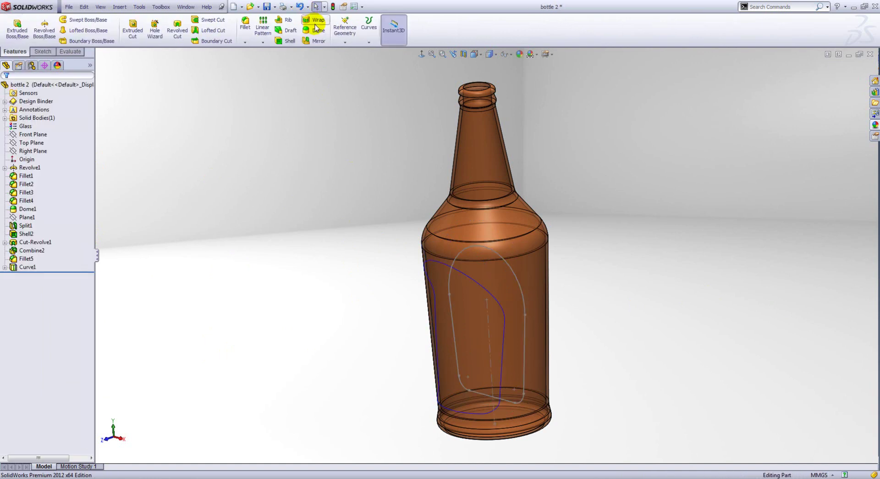
Hide Sketch5 so only the projected Curve1 line shows on the bottle
{"action": "left_click", "coordinate": [500, 261]}
{"action": "left_click", "coordinate": [534, 224]}
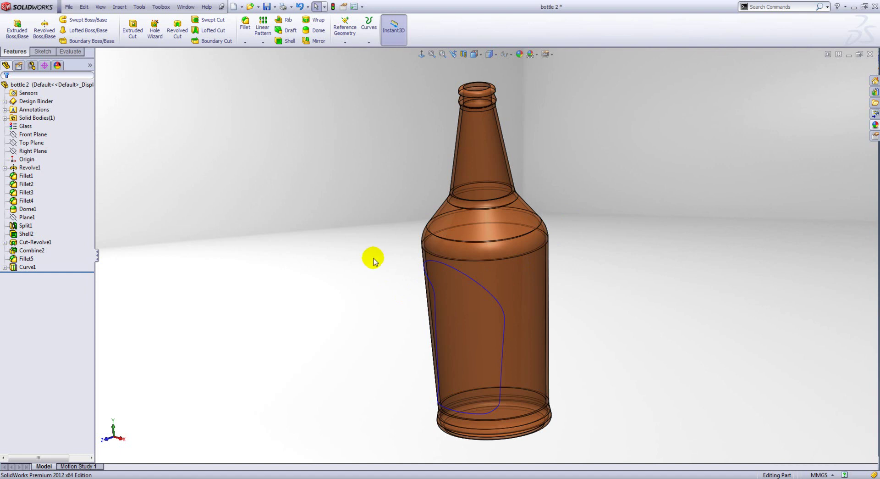
Sketch a small circle on Right Plane and pierce its centre onto Curve1's upper end
{"action": "left_click", "coordinate": [34, 152]}
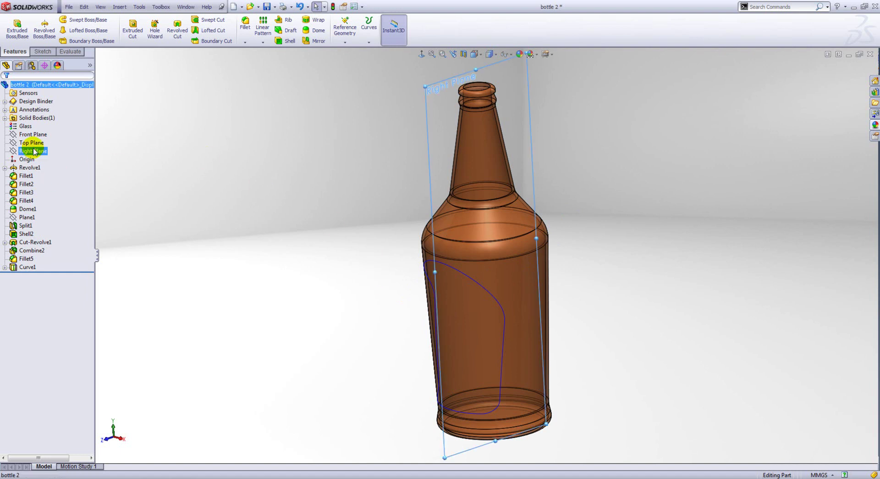
{"action": "left_click", "coordinate": [31, 143], "text": "ctrl"}
{"action": "left_click", "coordinate": [45, 137]}
{"action": "key", "text": "s"}
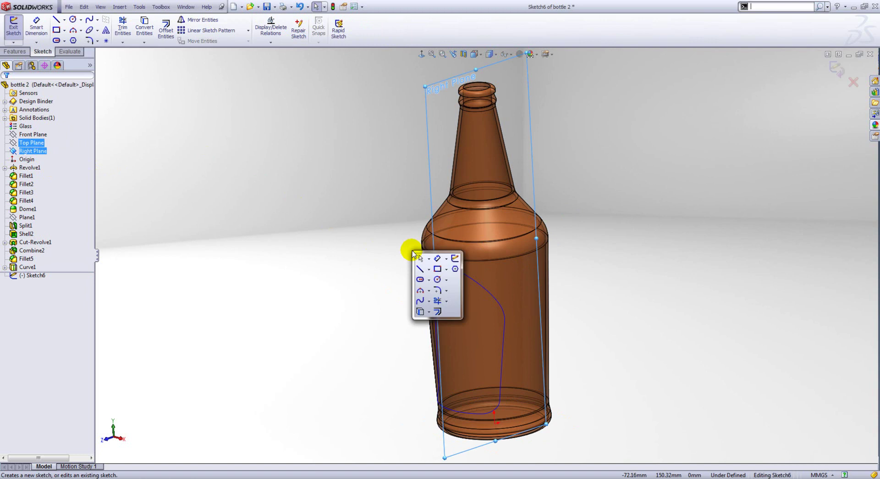
{"action": "left_click", "coordinate": [437, 280]}
{"action": "left_click_drag", "start_coordinate": [415, 260], "coordinate": [419, 261]}
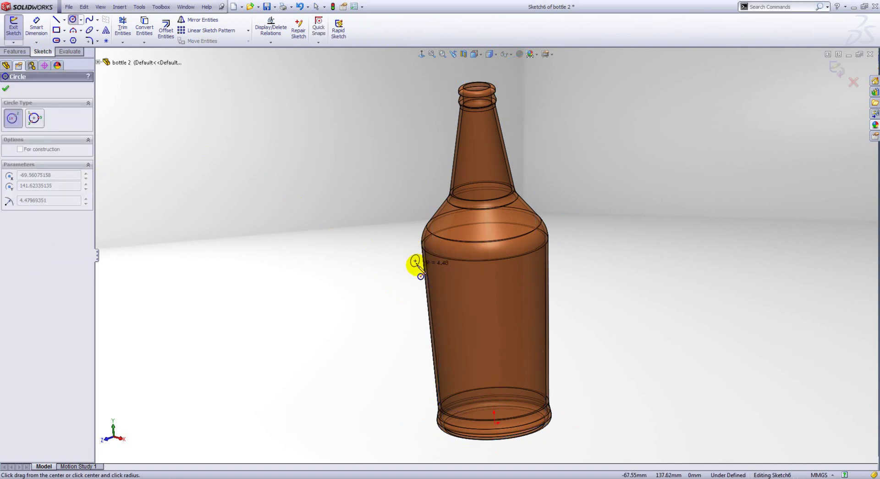
{"action": "key", "text": "Escape"}
{"action": "left_click", "coordinate": [447, 265]}
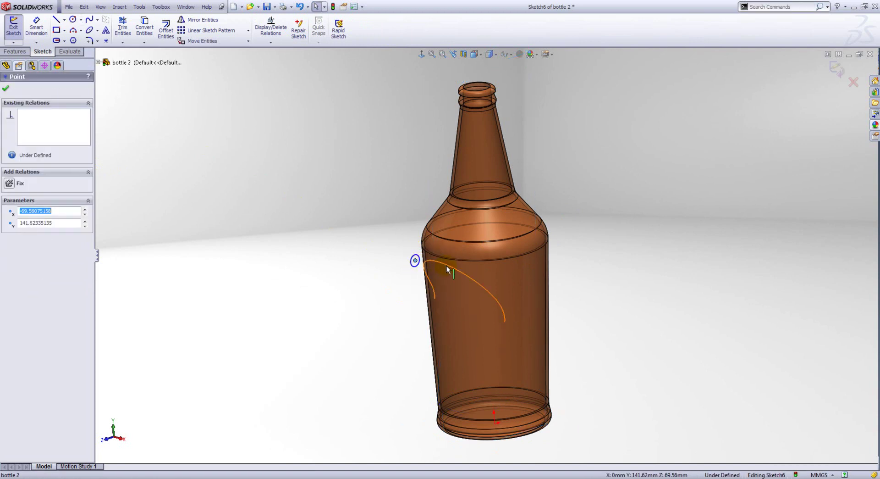
{"action": "left_click", "coordinate": [446, 266], "text": "ctrl"}
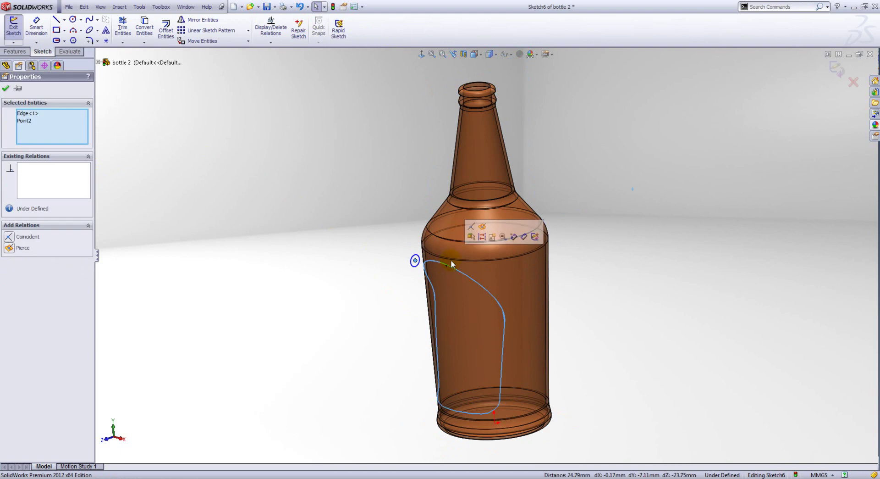
{"action": "left_click", "coordinate": [481, 227]}
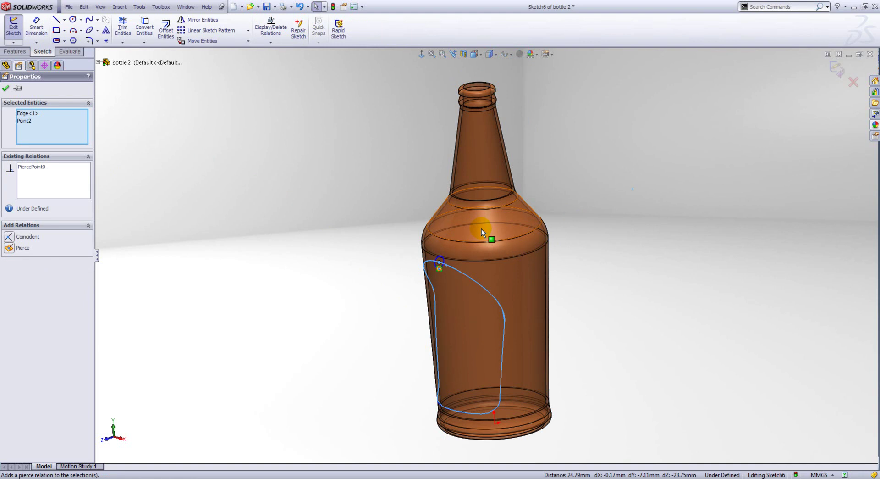
{"action": "left_click", "coordinate": [392, 240]}
Dimension the circle to a 3 mm diameter and close Sketch6
{"action": "key", "text": "s"}
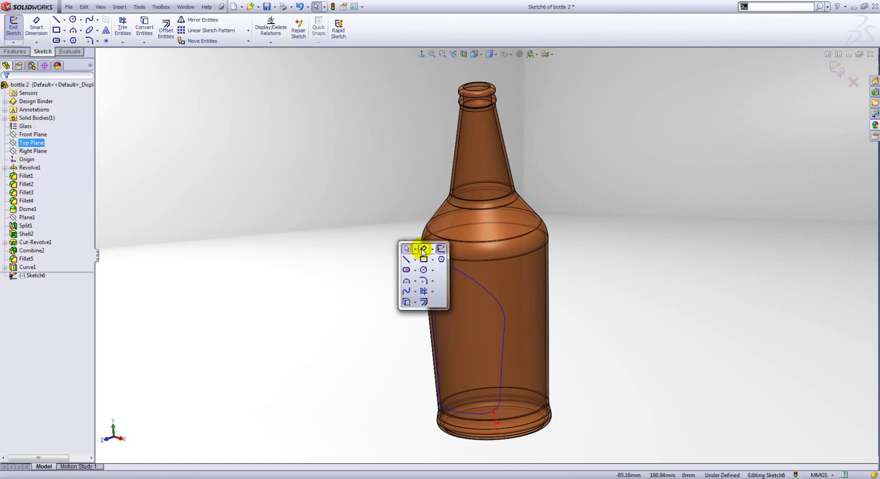
{"action": "left_click", "coordinate": [423, 250]}
{"action": "left_click", "coordinate": [437, 261]}
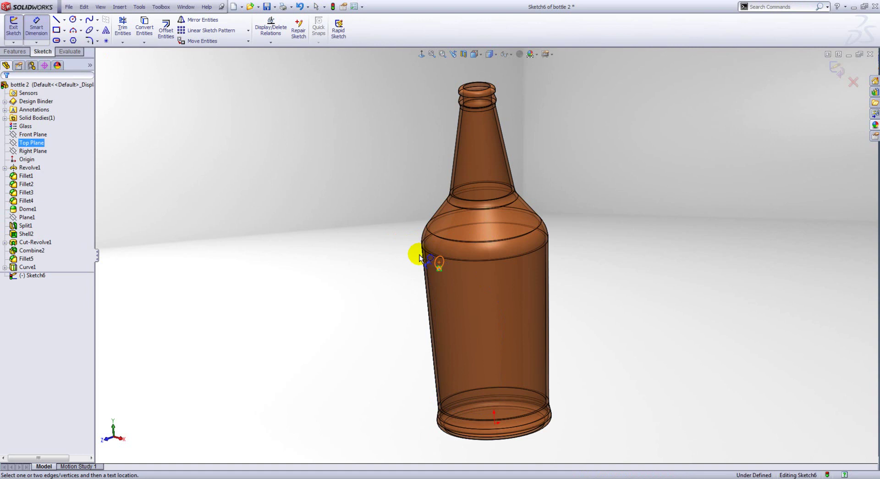
{"action": "left_click", "coordinate": [392, 255]}
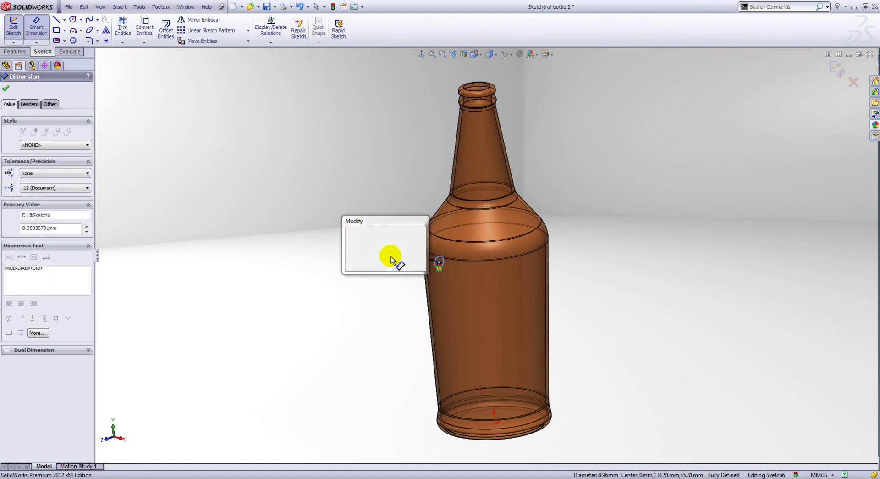
{"action": "type", "text": "3"}
{"action": "key", "text": "Return"}
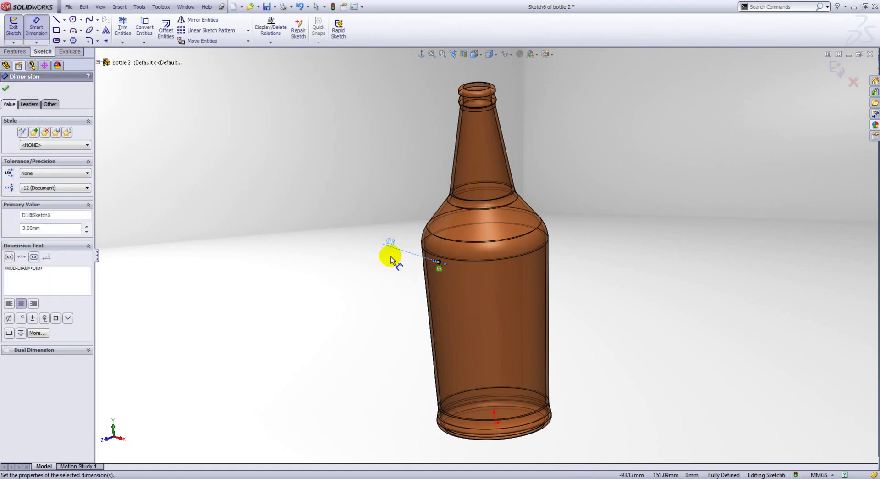
{"action": "key", "text": "Escape"}
{"action": "key", "text": "Escape"}
{"action": "key", "text": "ctrl+b"}
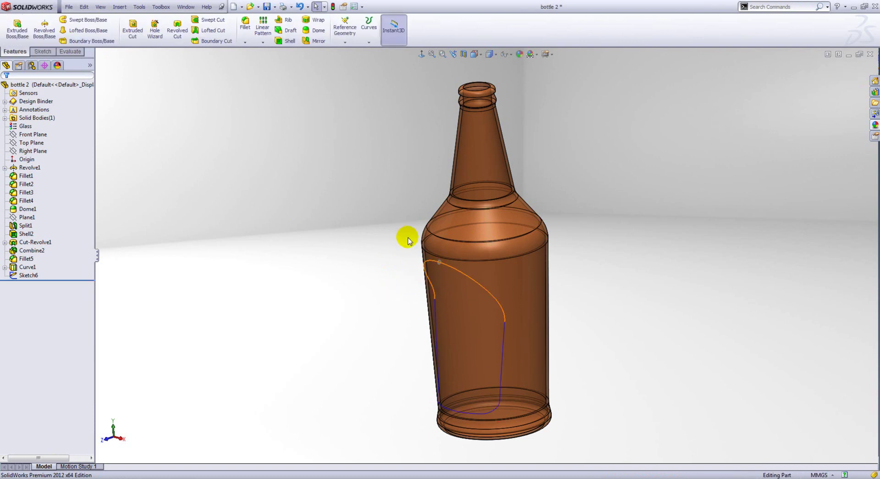
Sweep the Sketch6 circle along Curve1 to form the raised rib Sweep1
{"action": "left_click", "coordinate": [424, 263]}
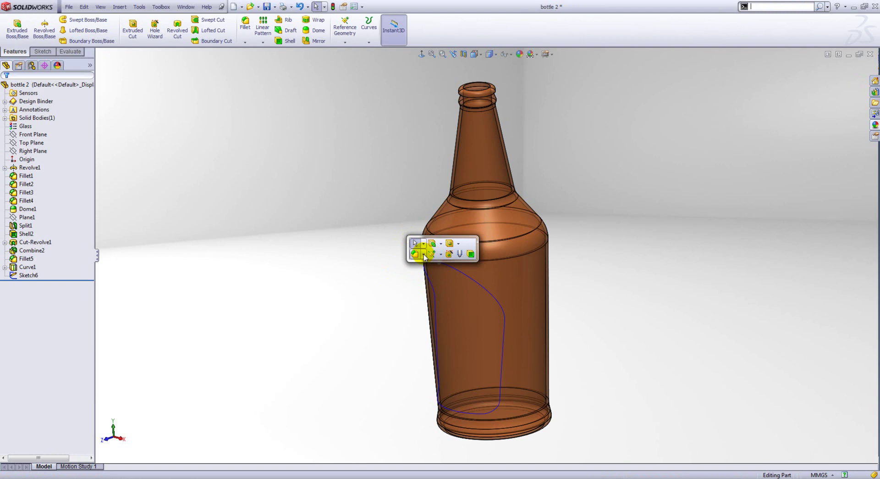
{"action": "left_click", "coordinate": [424, 255]}
{"action": "left_click", "coordinate": [440, 273]}
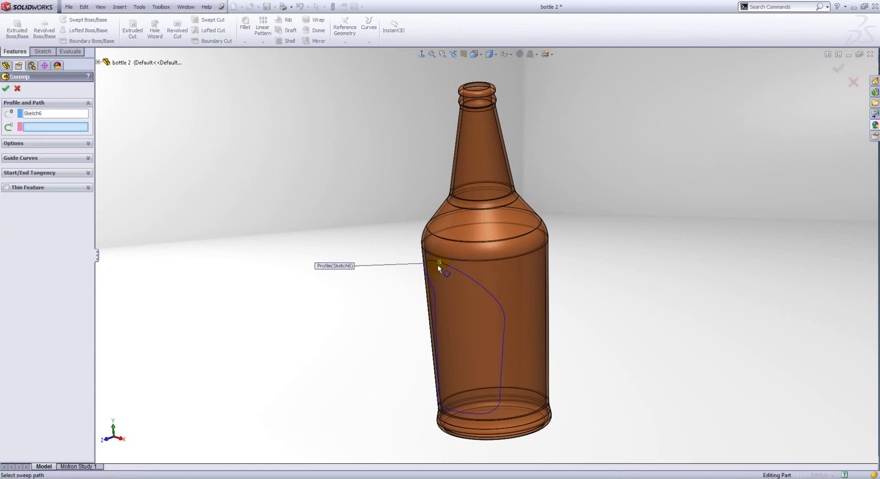
{"action": "left_click", "coordinate": [450, 266]}
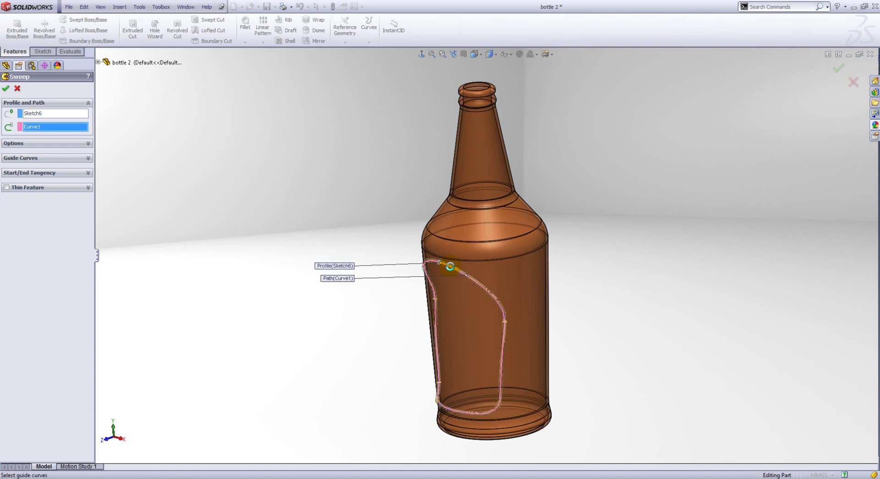
{"action": "key", "text": "Return"}
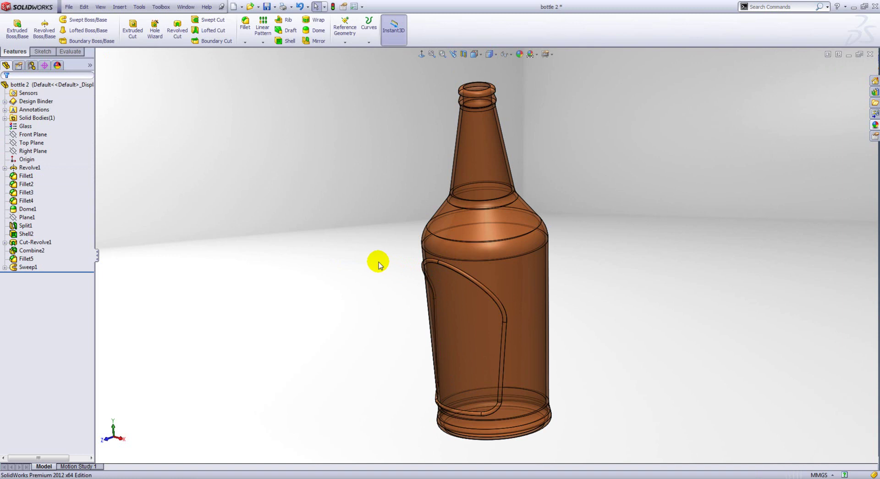
Apply a 2 mm fillet to the recessed label face and bottle body face around the rib
{"action": "key", "text": "s"}
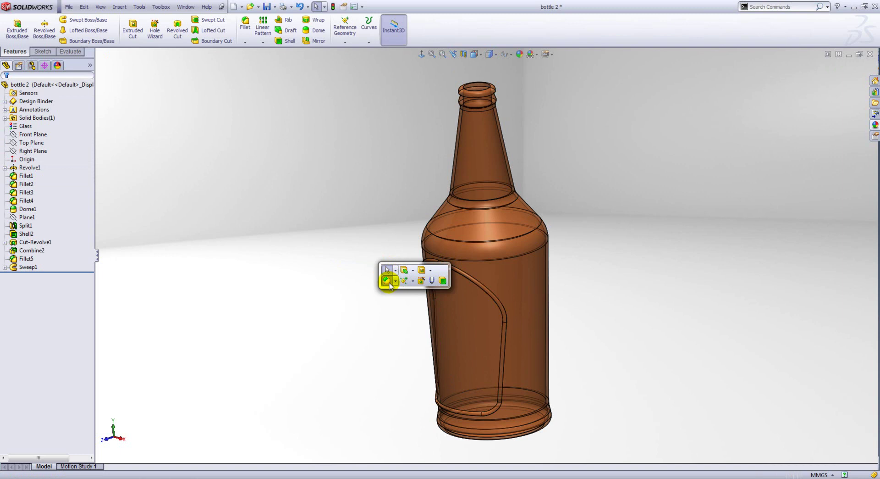
{"action": "left_click", "coordinate": [388, 280]}
{"action": "type", "text": "9"}
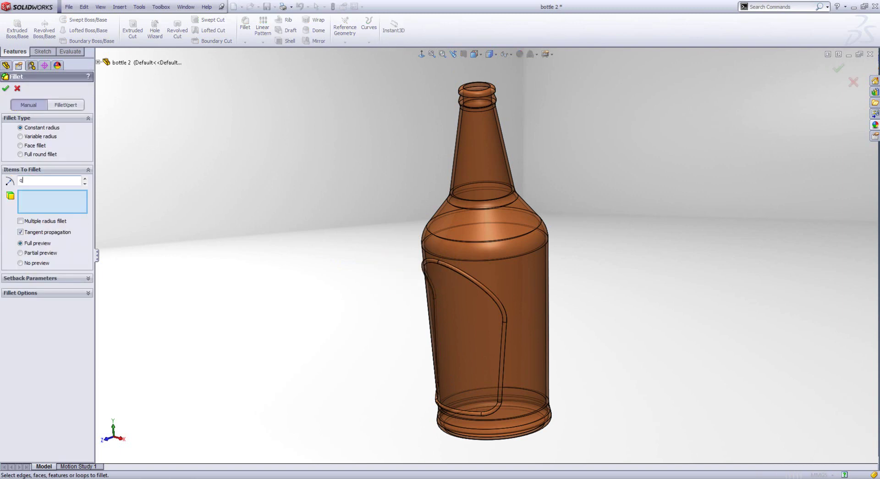
{"action": "type", "text": "2"}
{"action": "left_click", "coordinate": [472, 344]}
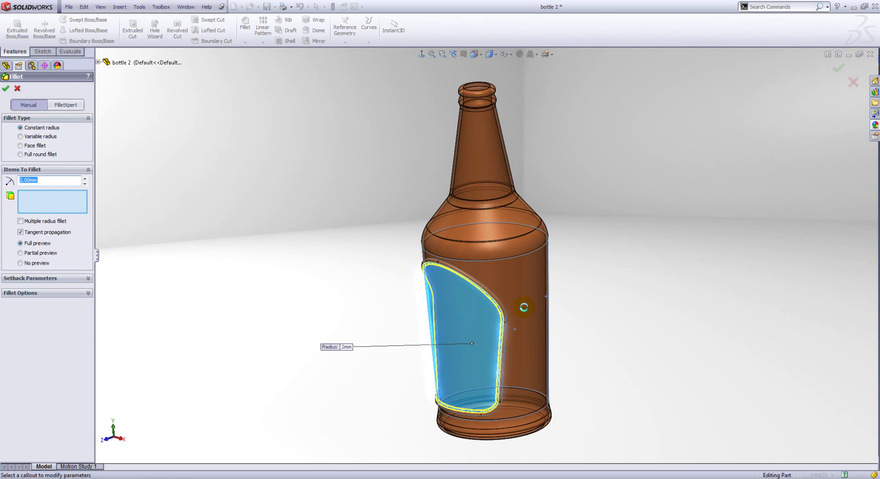
{"action": "left_click", "coordinate": [526, 310]}
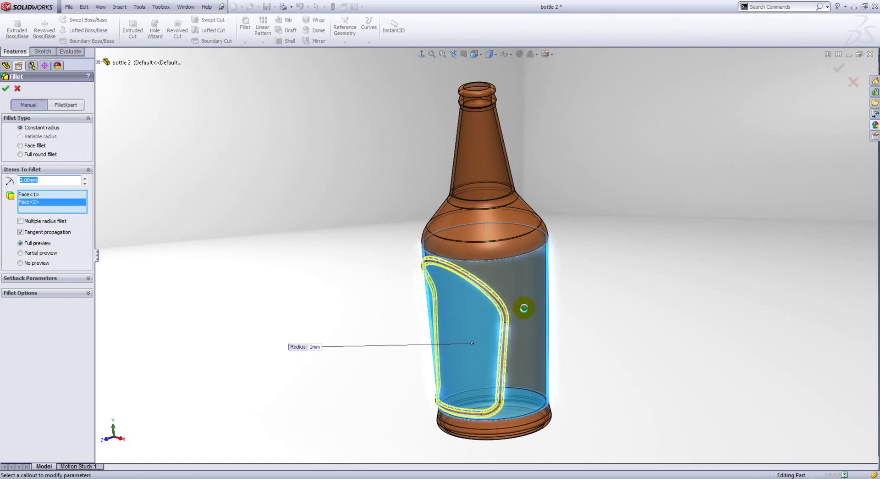
{"action": "key", "text": "Return"}
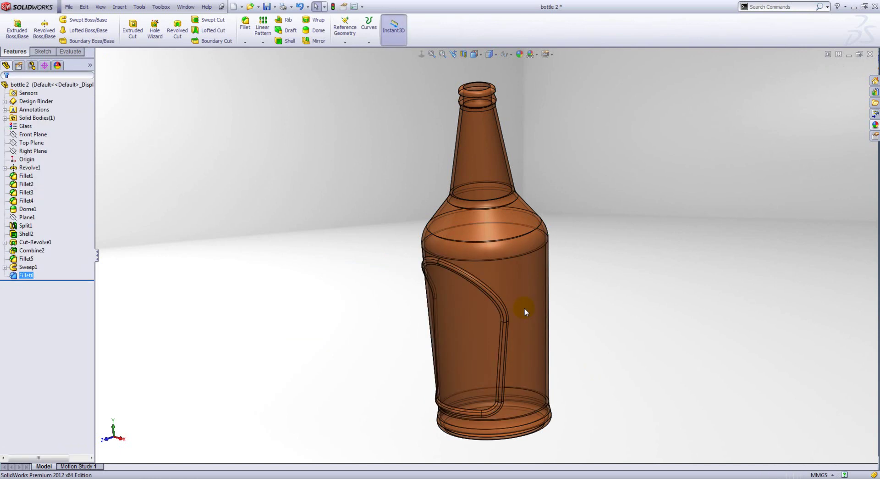